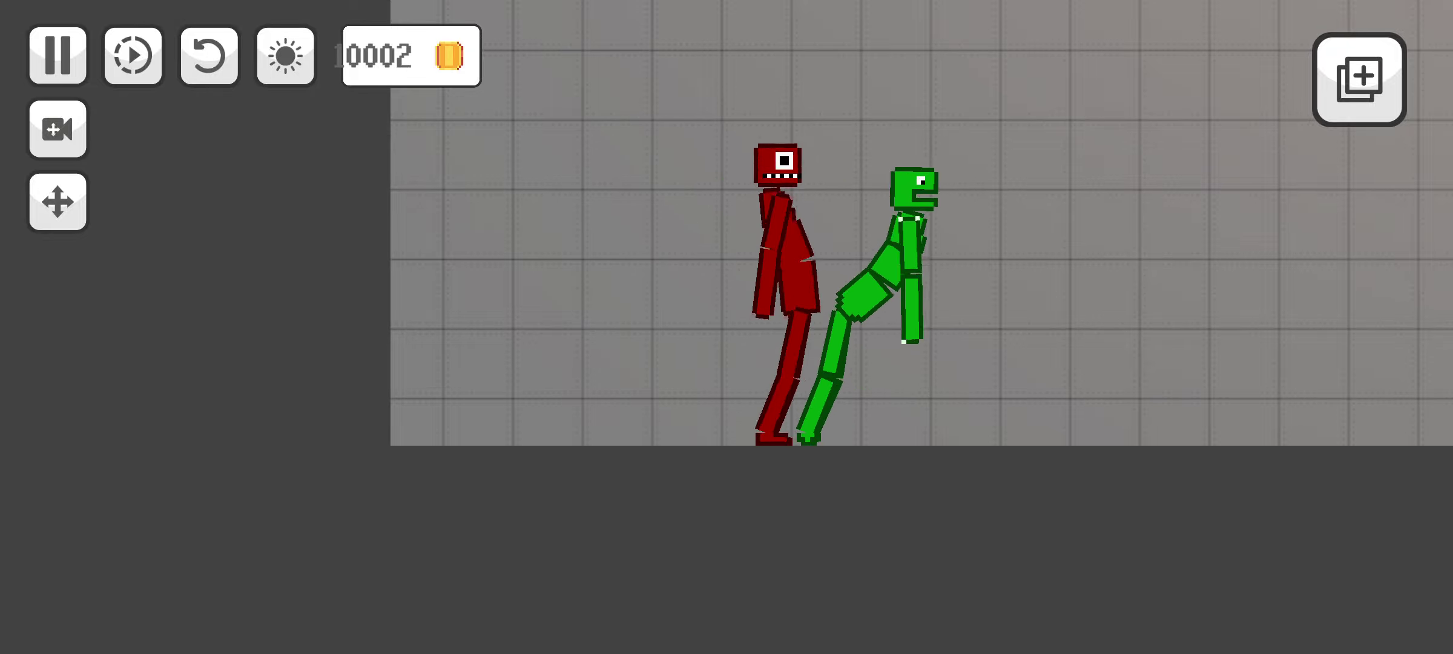
- Open the spawn list and browse the Firearms, Explosives and Clothes categories
click(1360, 79)
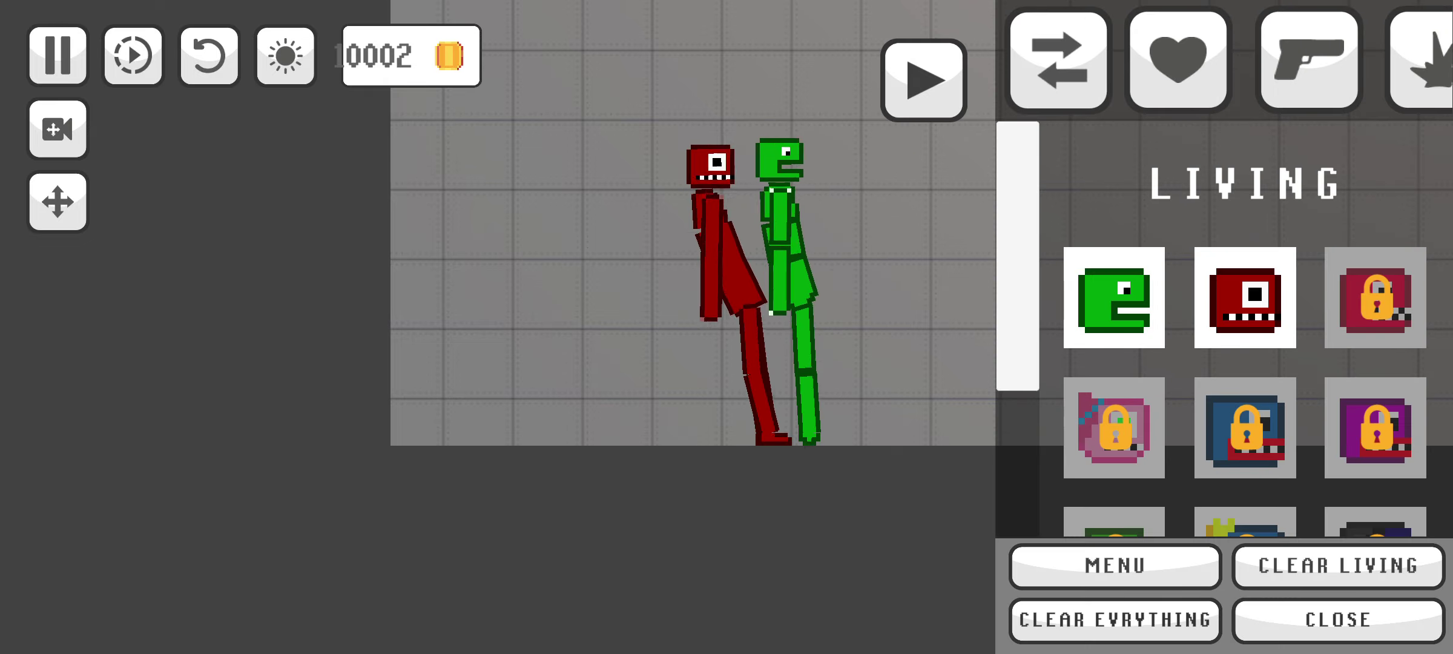
click(1309, 62)
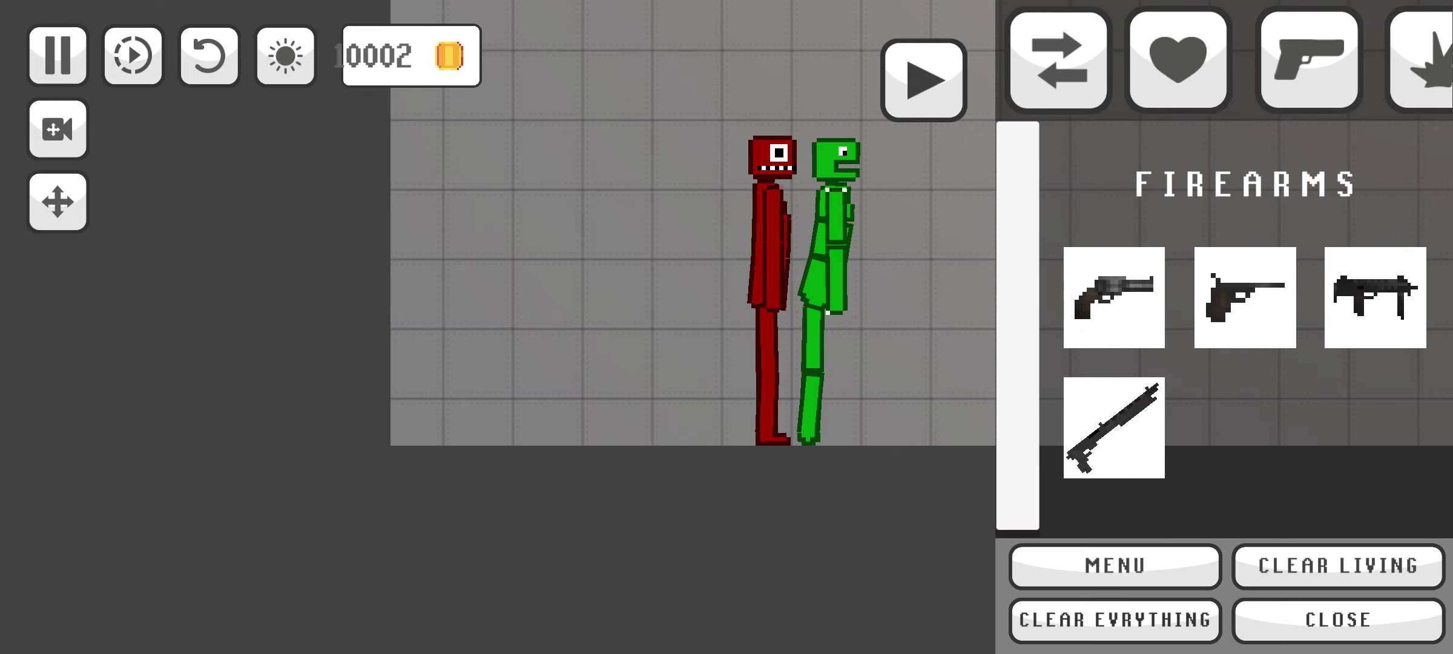
click(1425, 63)
scroll(1249, 63, right, 3)
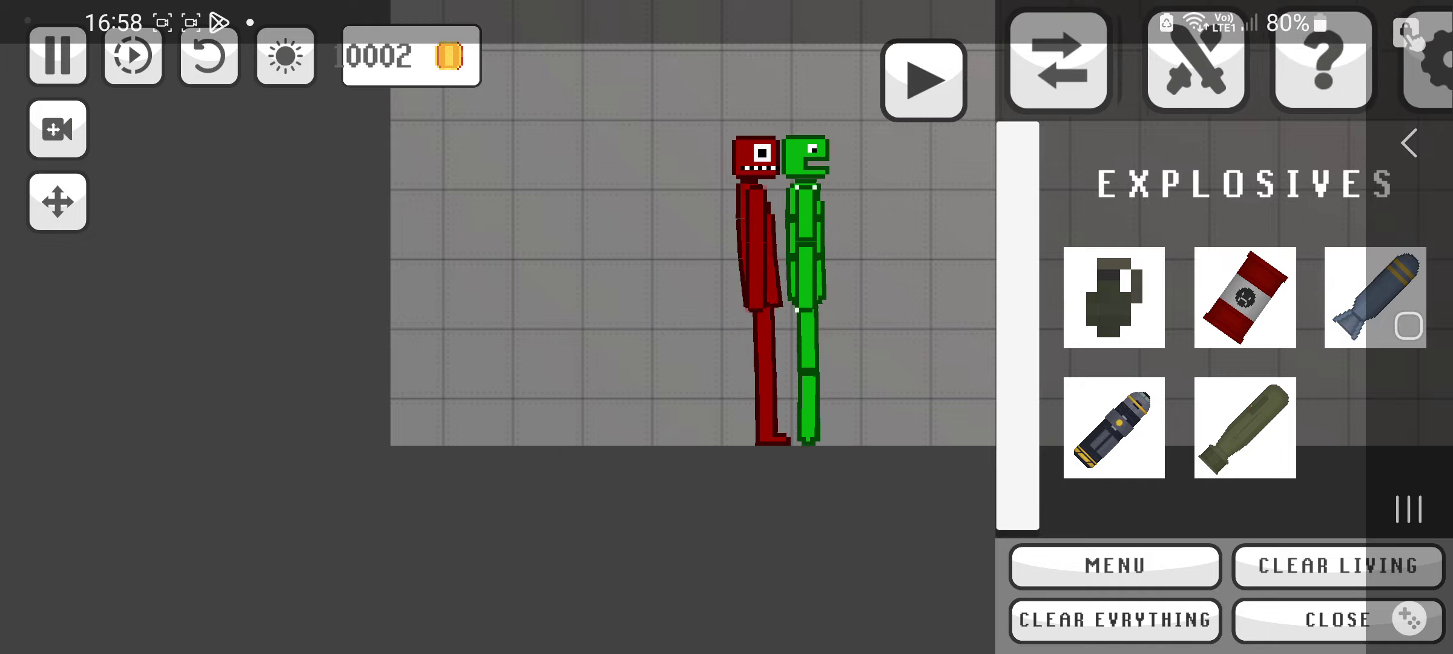
scroll(1249, 63, right, 2)
click(1396, 63)
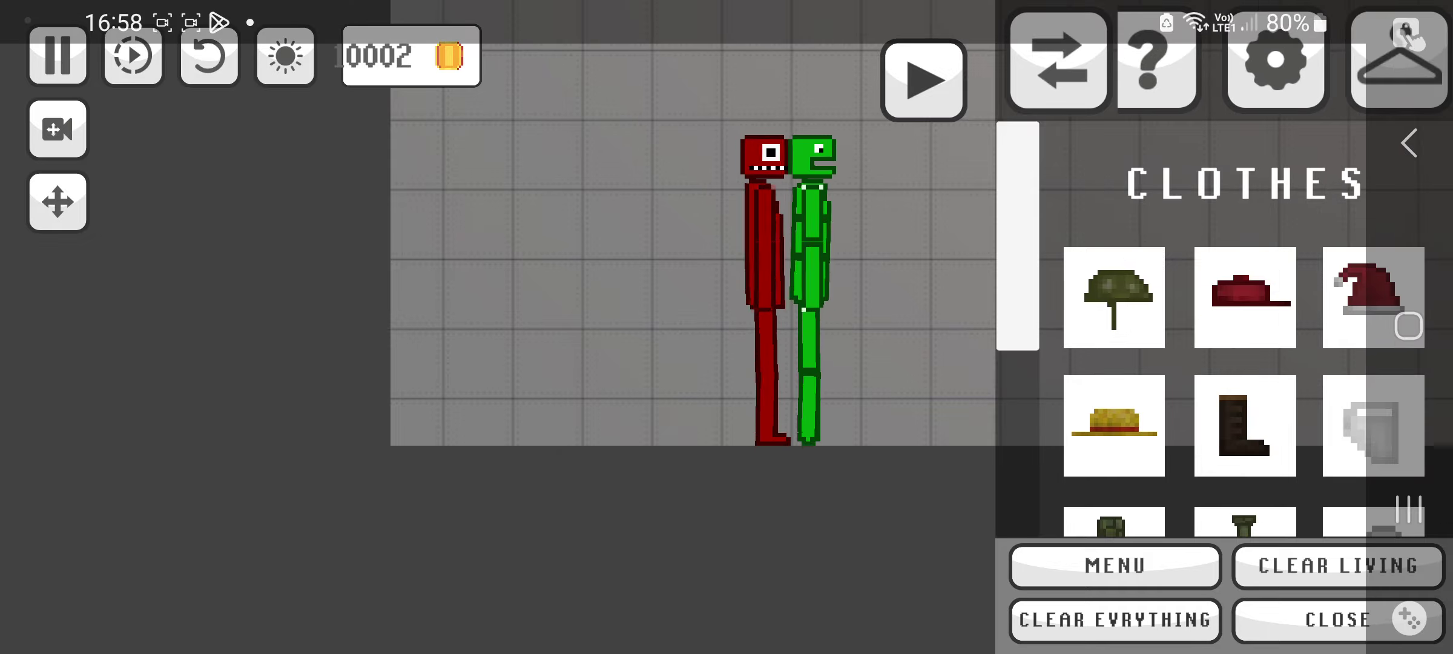
- Pull the green ragdoll away from the red one, lift the red one, and dismiss the premium popup
drag(820, 227, 925, 228)
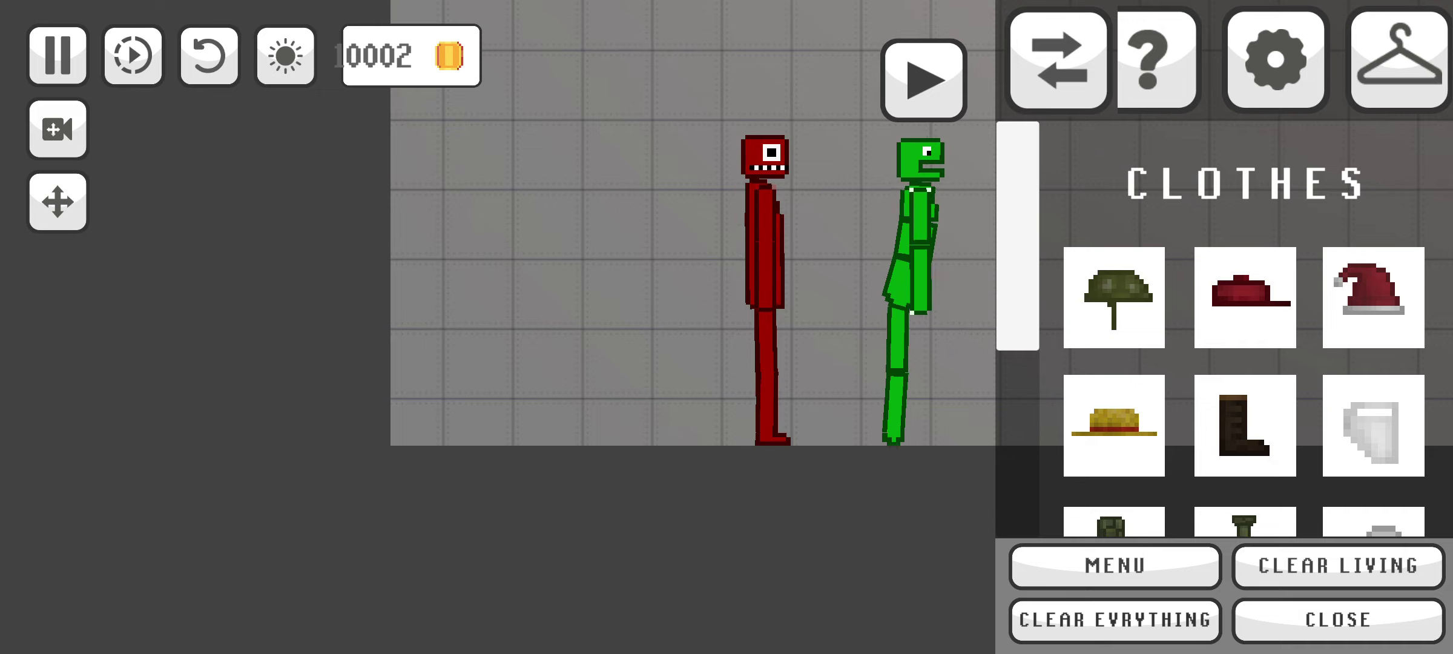
drag(763, 227, 743, 199)
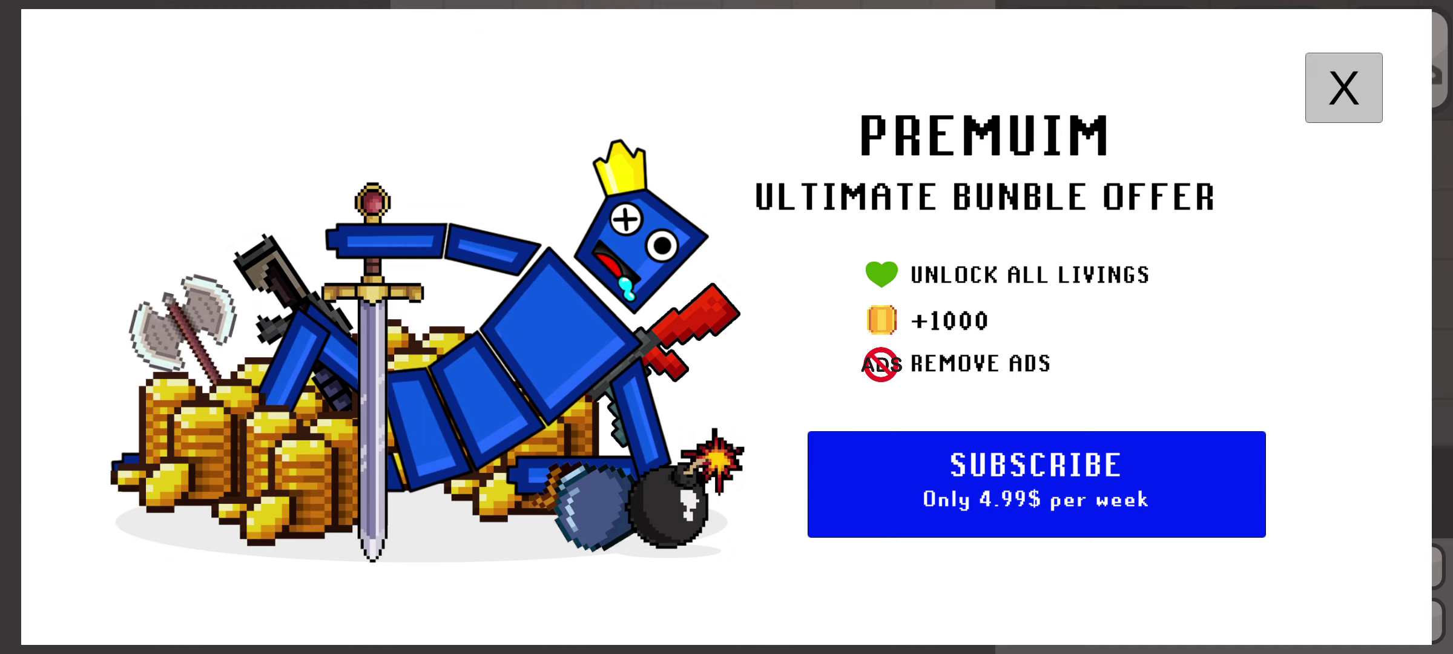
click(1344, 88)
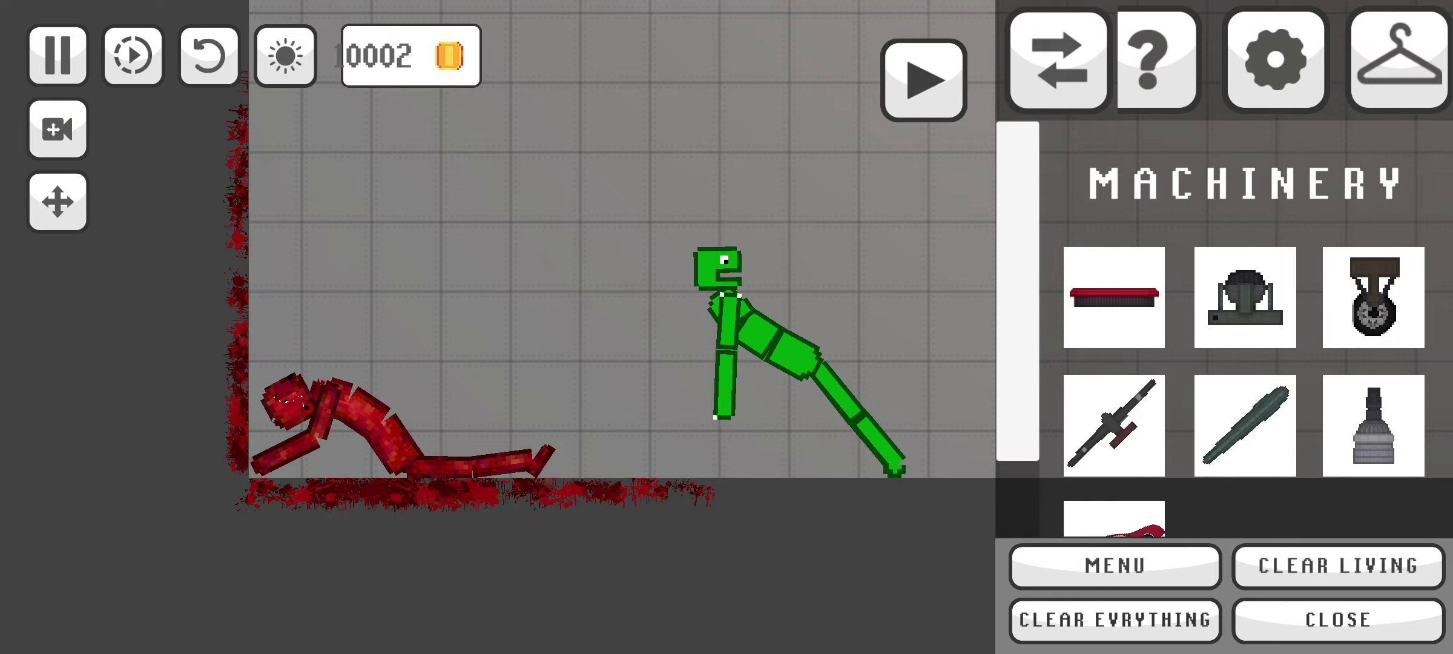
- Pan the view to re-centre the sandbox scene
drag(511, 227, 671, 295)
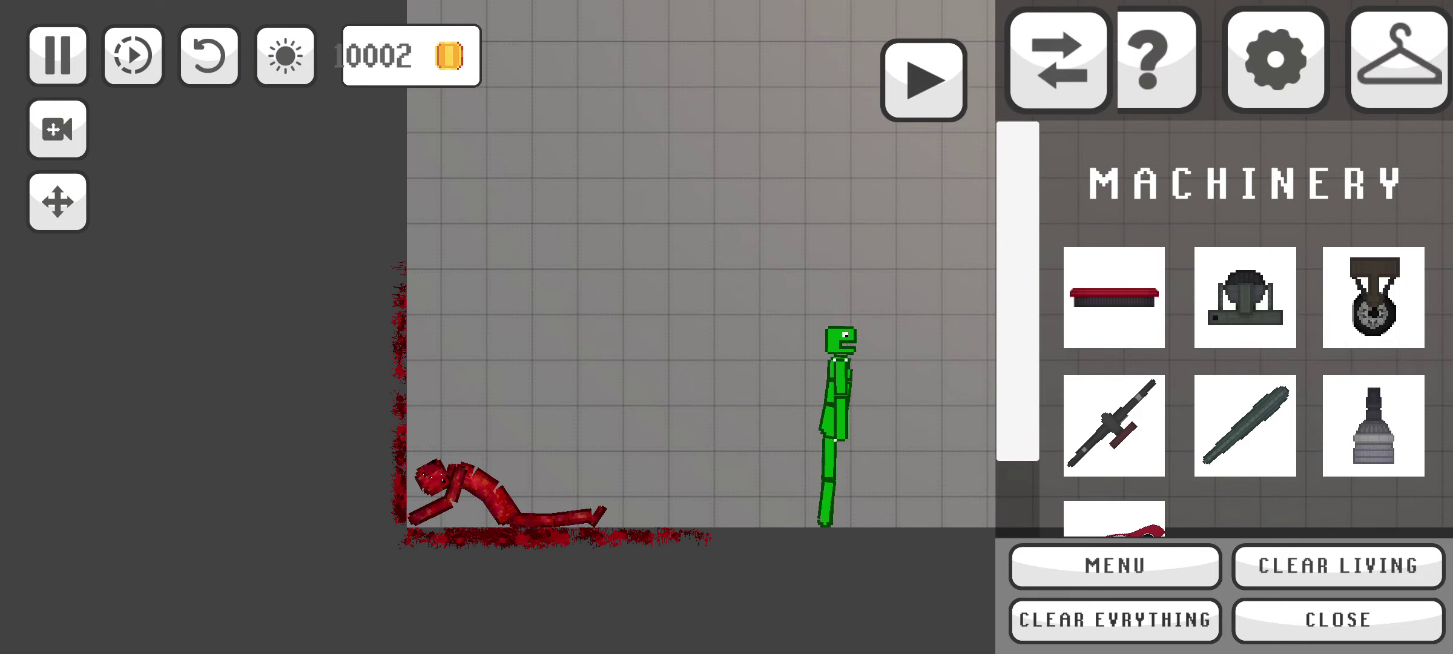
scroll(681, 340, down, 2)
scroll(681, 340, up, 2)
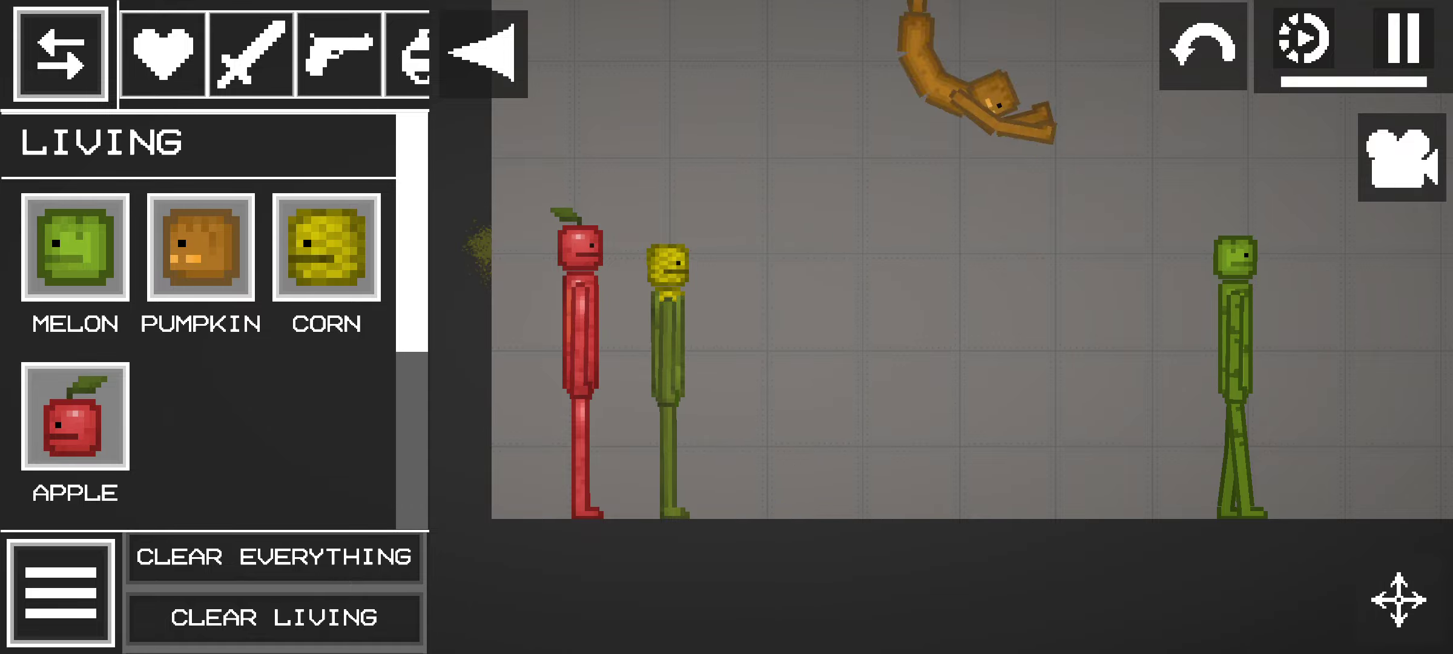
- Slam the melon ragdoll onto the pumpkin, then throw the corn and apple ragdolls down
drag(1236, 342, 976, 454)
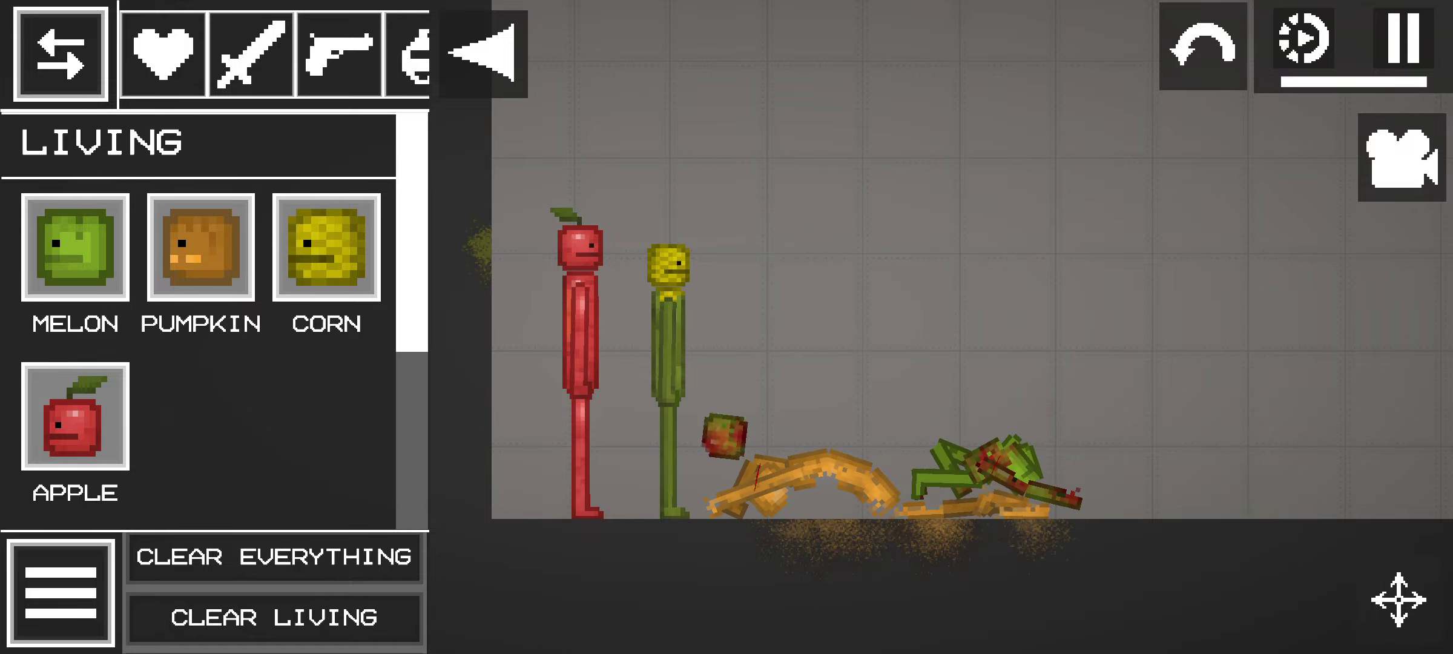
drag(668, 318, 863, 454)
drag(579, 341, 1022, 398)
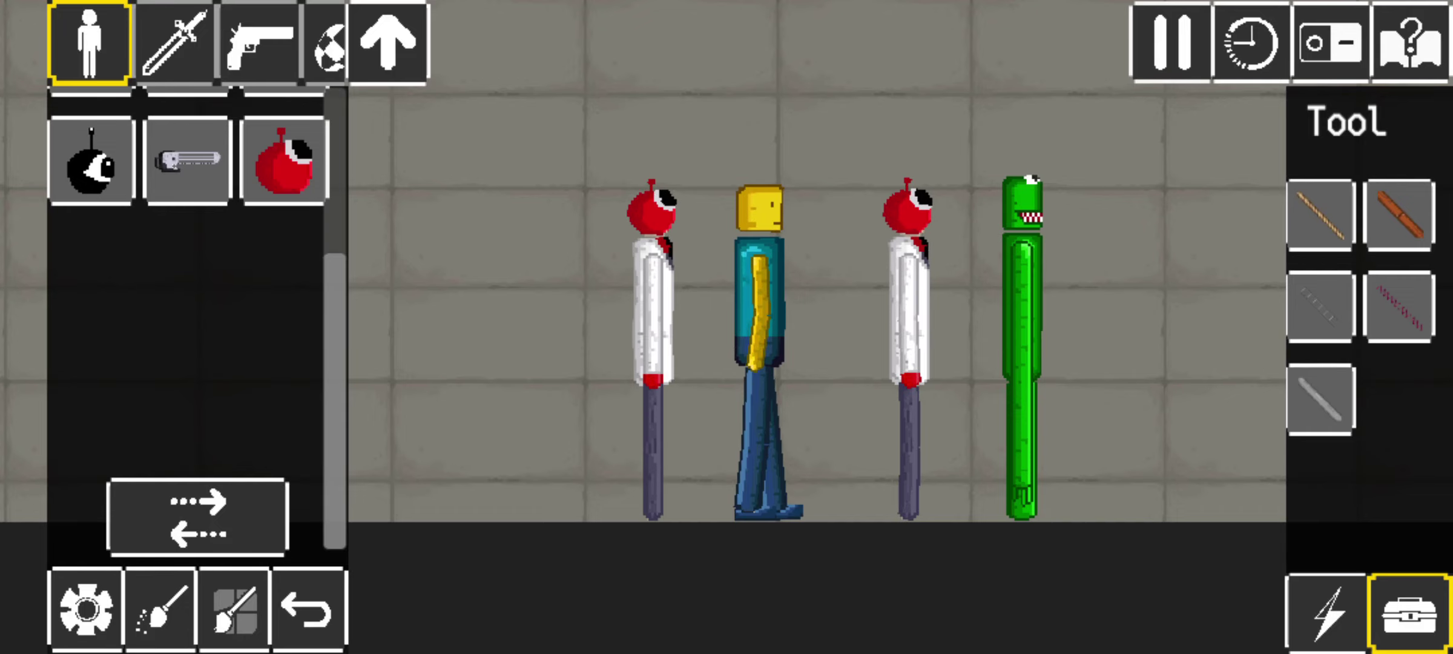
- Tip and bend the yellow-headed ragdoll over and nudge the left scientist ragdoll
drag(758, 272, 851, 285)
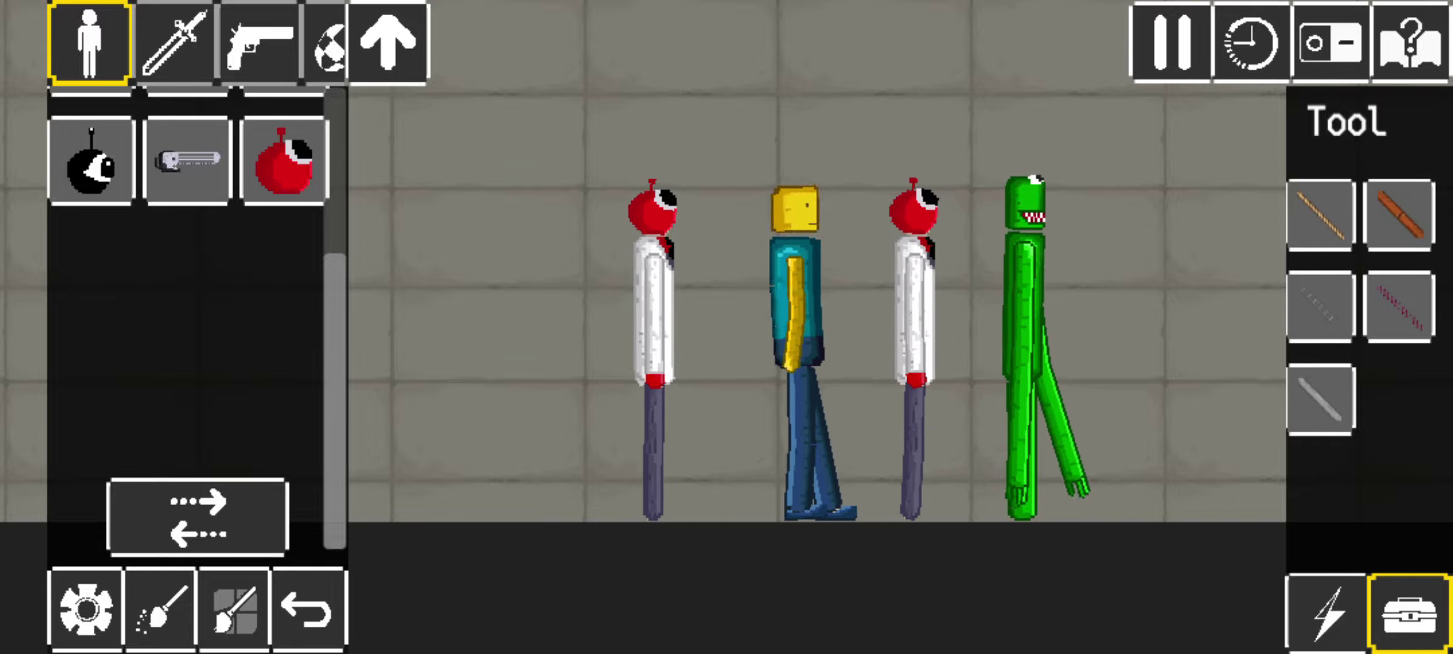
drag(784, 272, 851, 375)
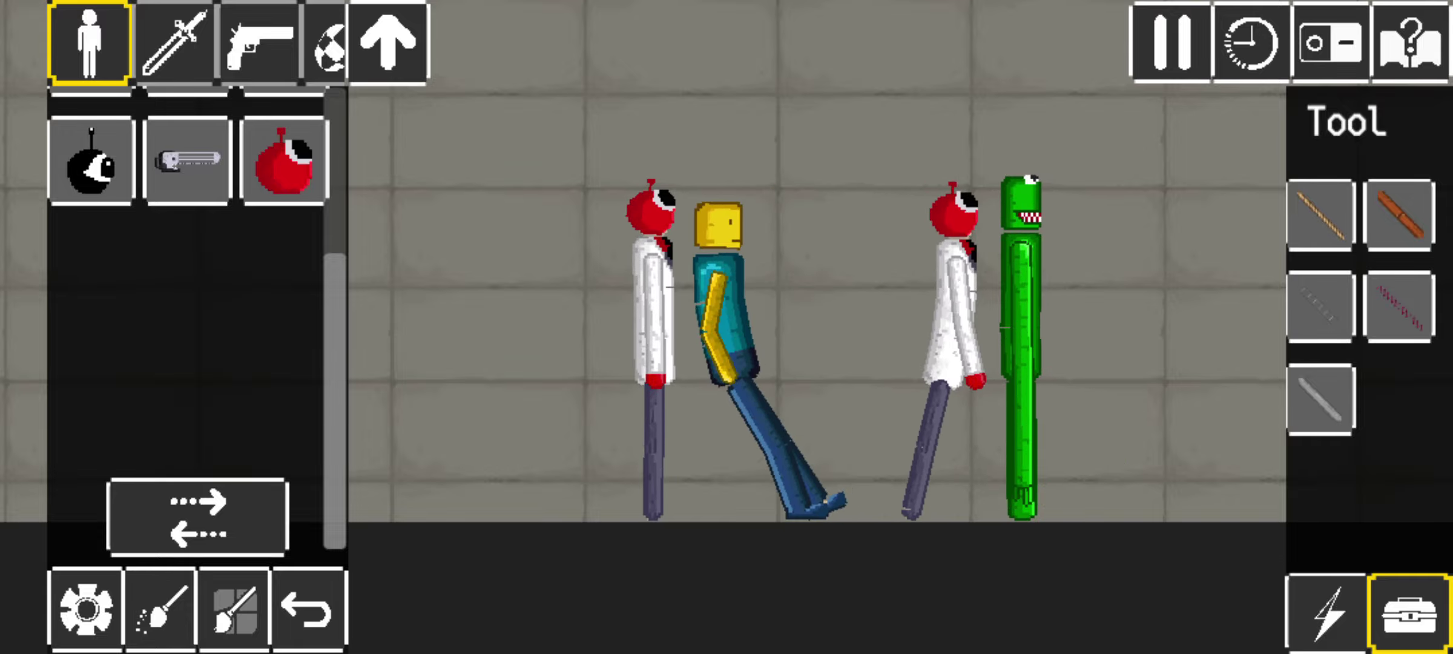
drag(647, 261, 750, 295)
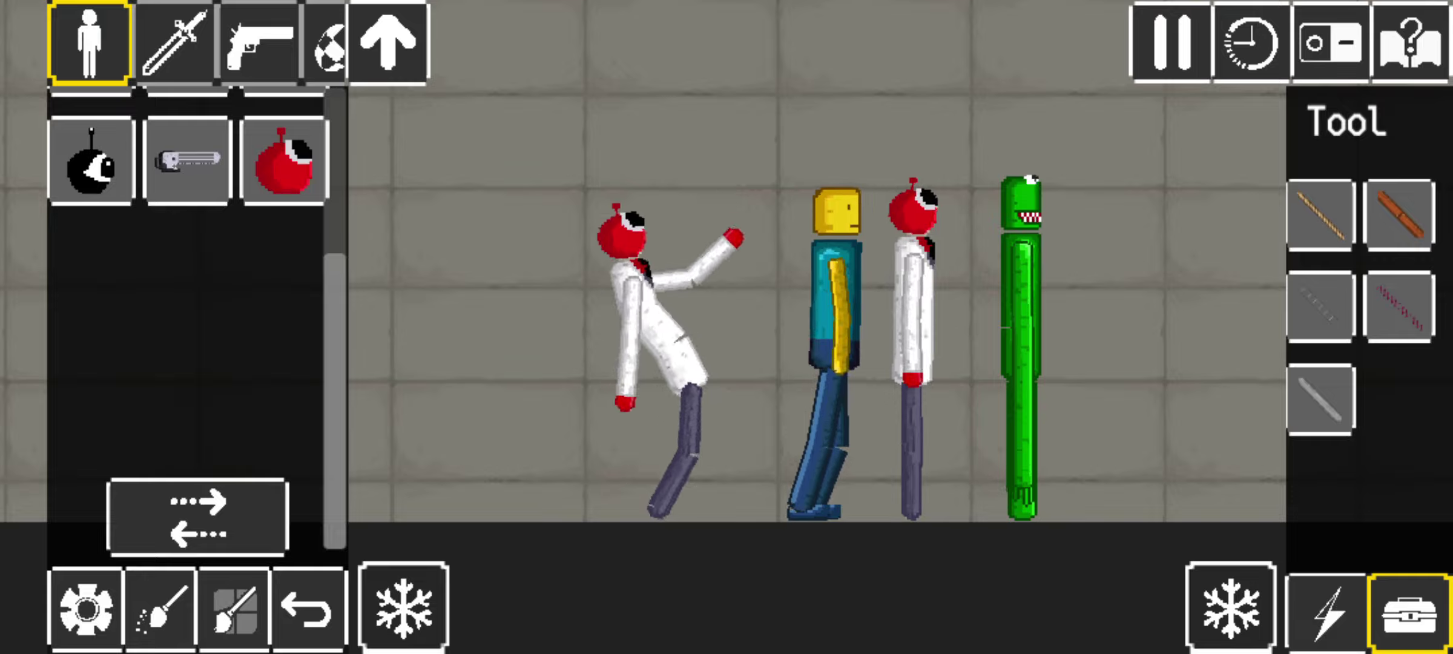
- Fling the green monster to the right edge, stand it upright, and close the tools list
drag(1026, 260, 1181, 296)
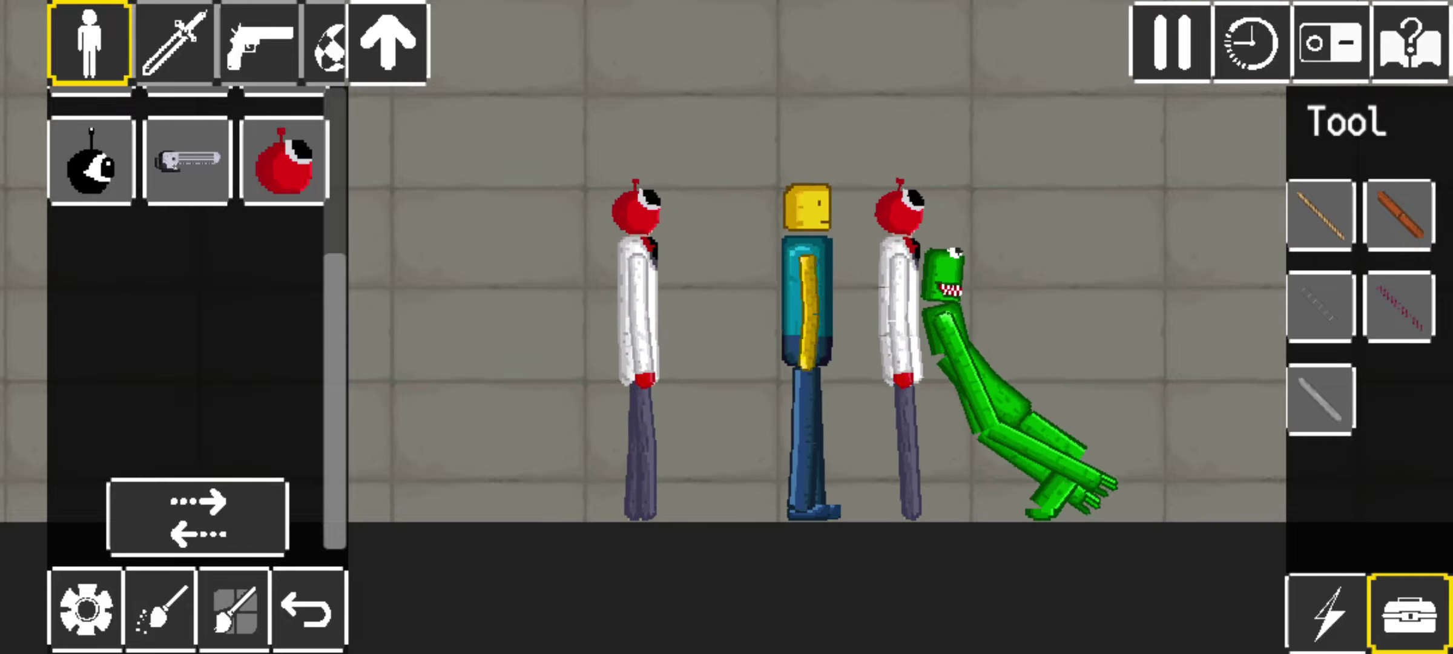
drag(954, 318, 1226, 341)
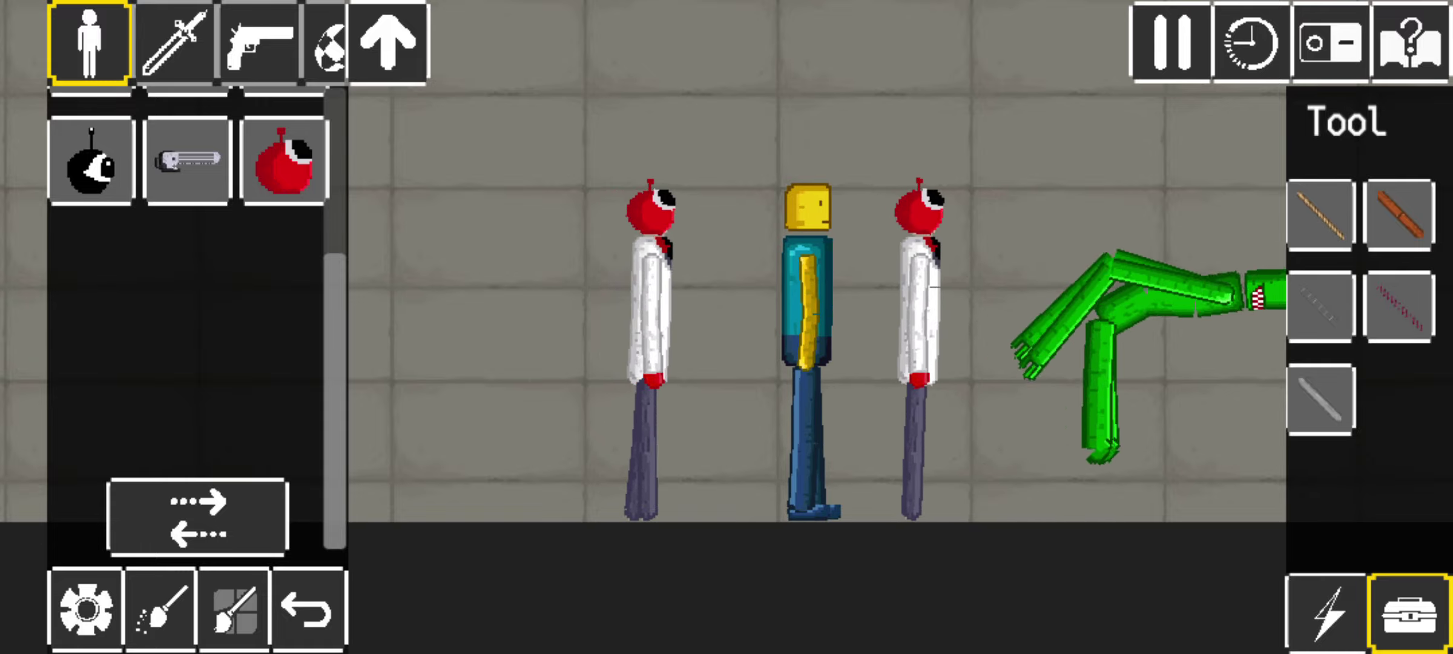
mouse_move(1238, 454)
mouse_down()
mouse_move(1079, 284)
mouse_move(1215, 285)
mouse_up()
click(1408, 613)
- Show Material items, fling the red-headed ragdoll upward, and throw the yellow-headed one toward it
click(302, 43)
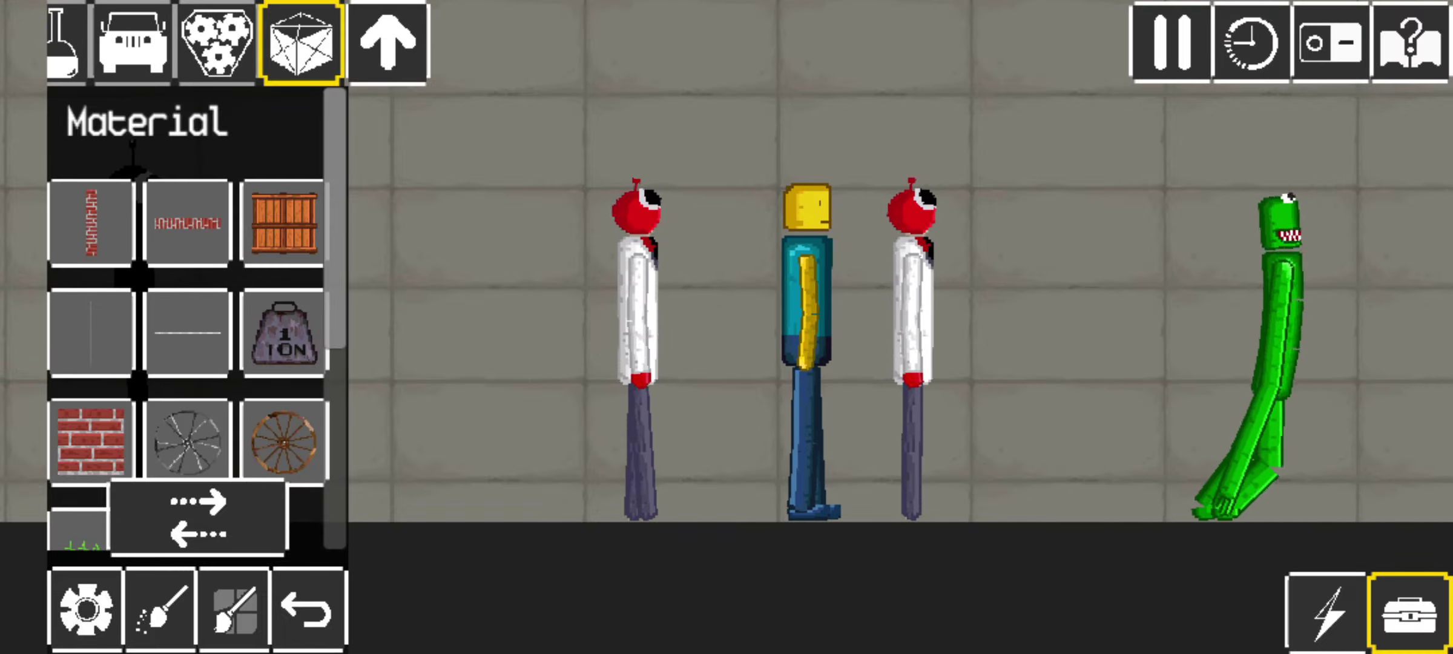
scroll(188, 340, down, 1)
mouse_move(187, 329)
mouse_down()
mouse_move(670, 289)
mouse_move(795, 125)
mouse_up()
scroll(187, 341, down, 2)
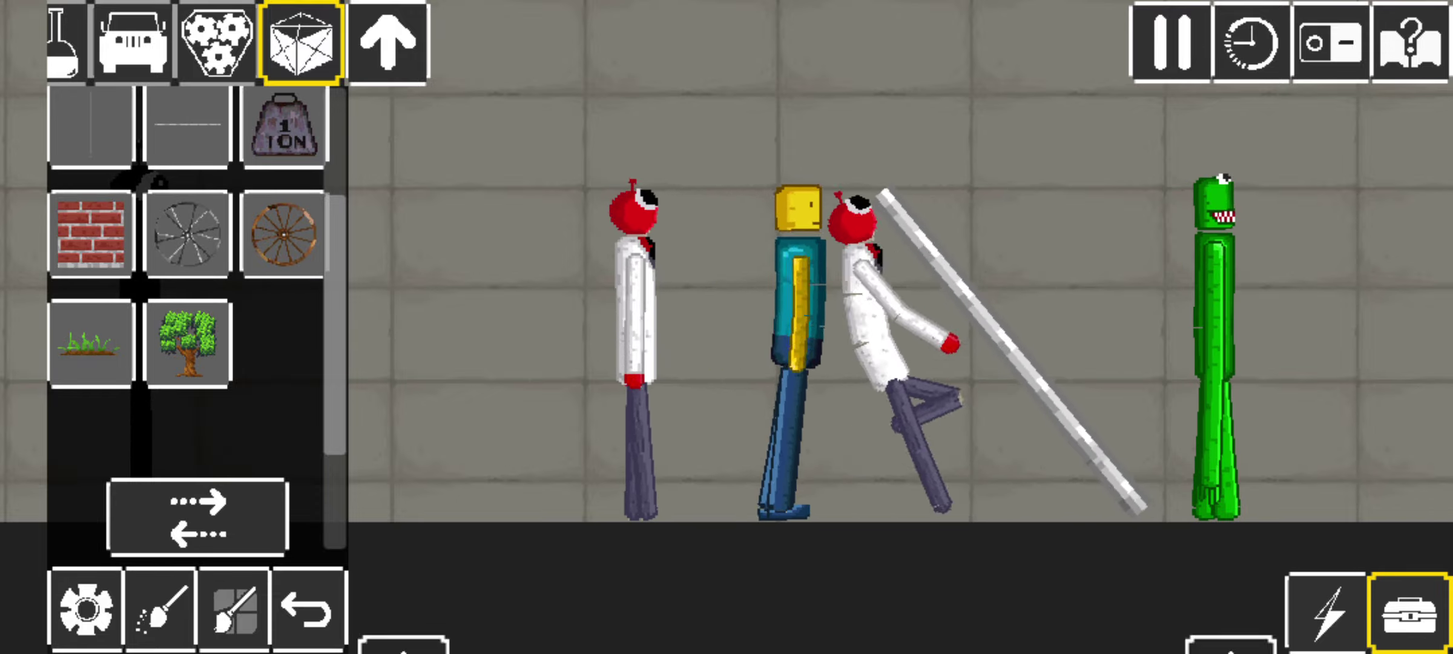
drag(817, 352, 874, 171)
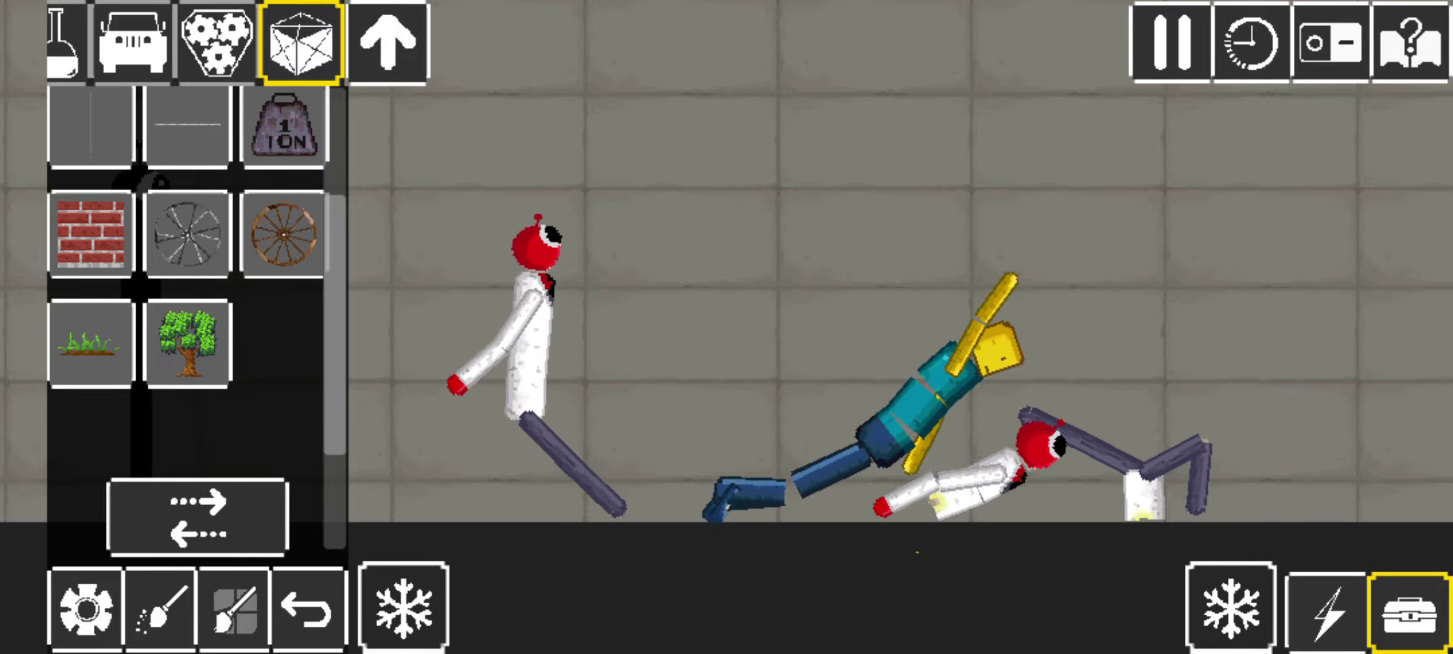
drag(1034, 376, 704, 341)
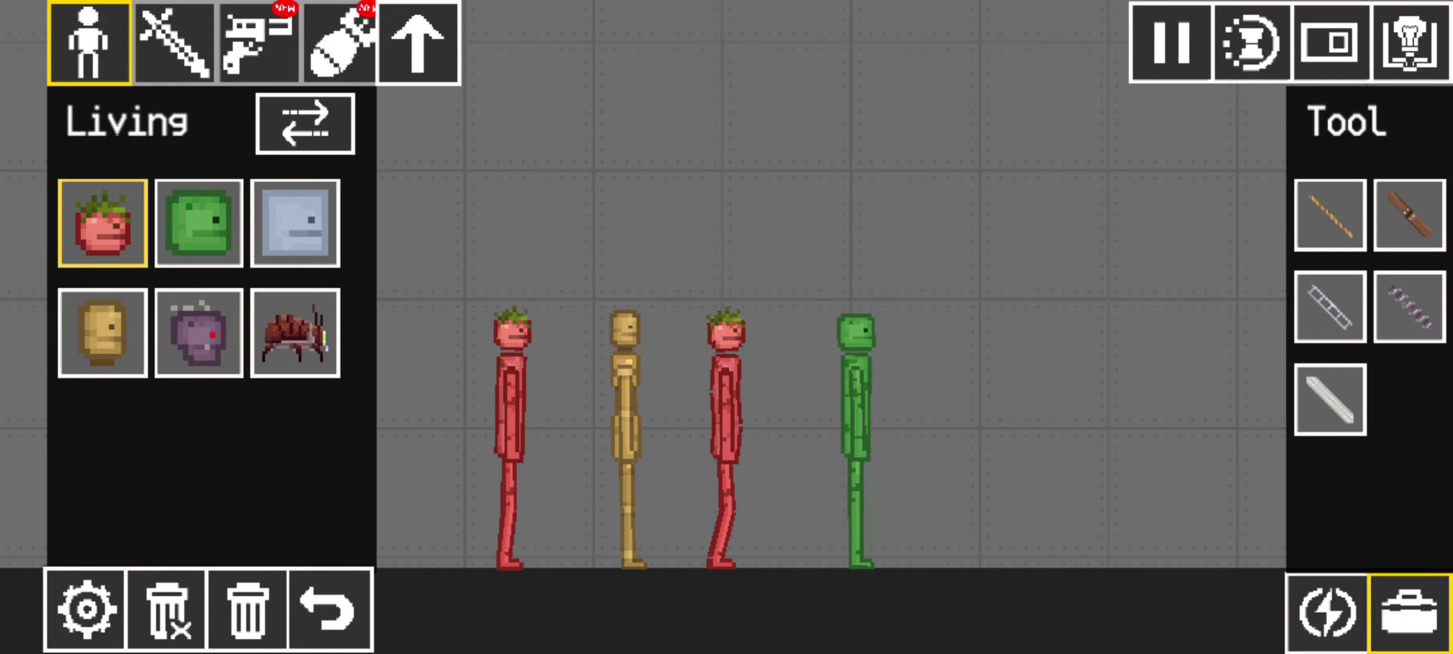
drag(624, 374, 550, 387)
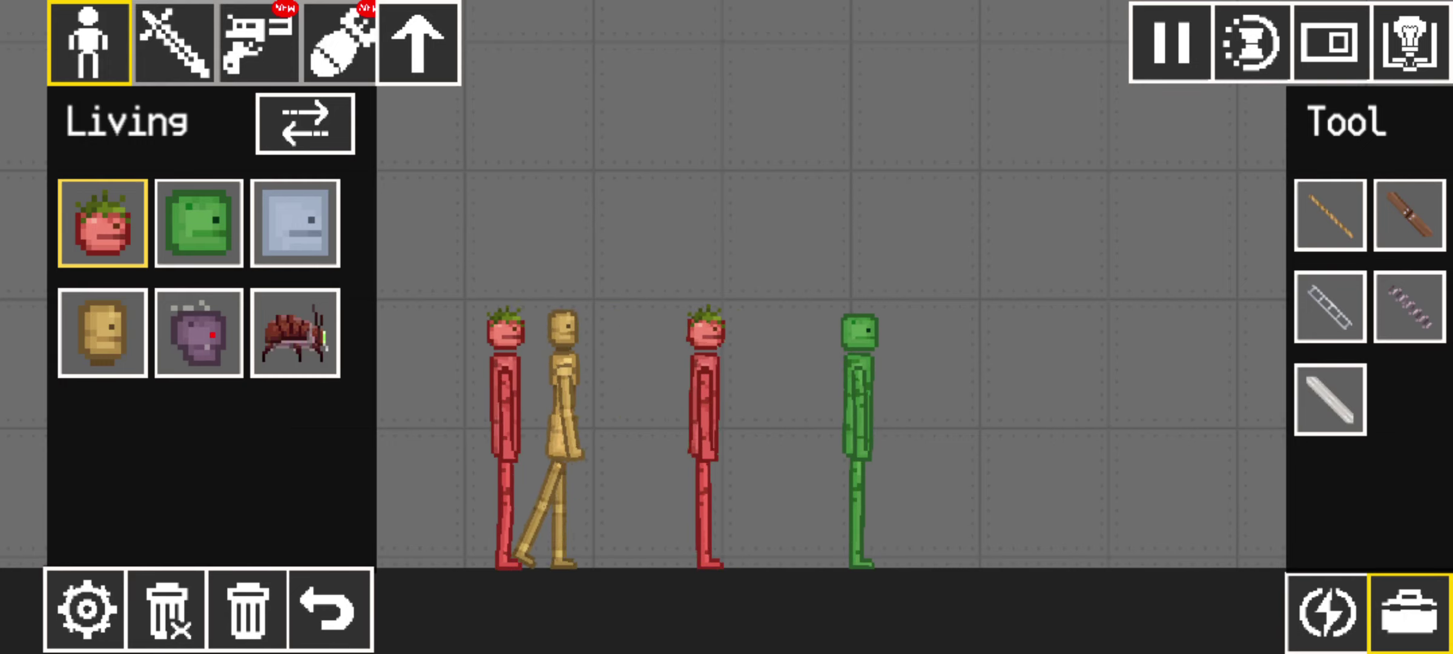
- Hide the interface, lift the green ragdoll into the air, and fling the red ragdoll into the pair
click(1410, 42)
drag(858, 387, 1146, 375)
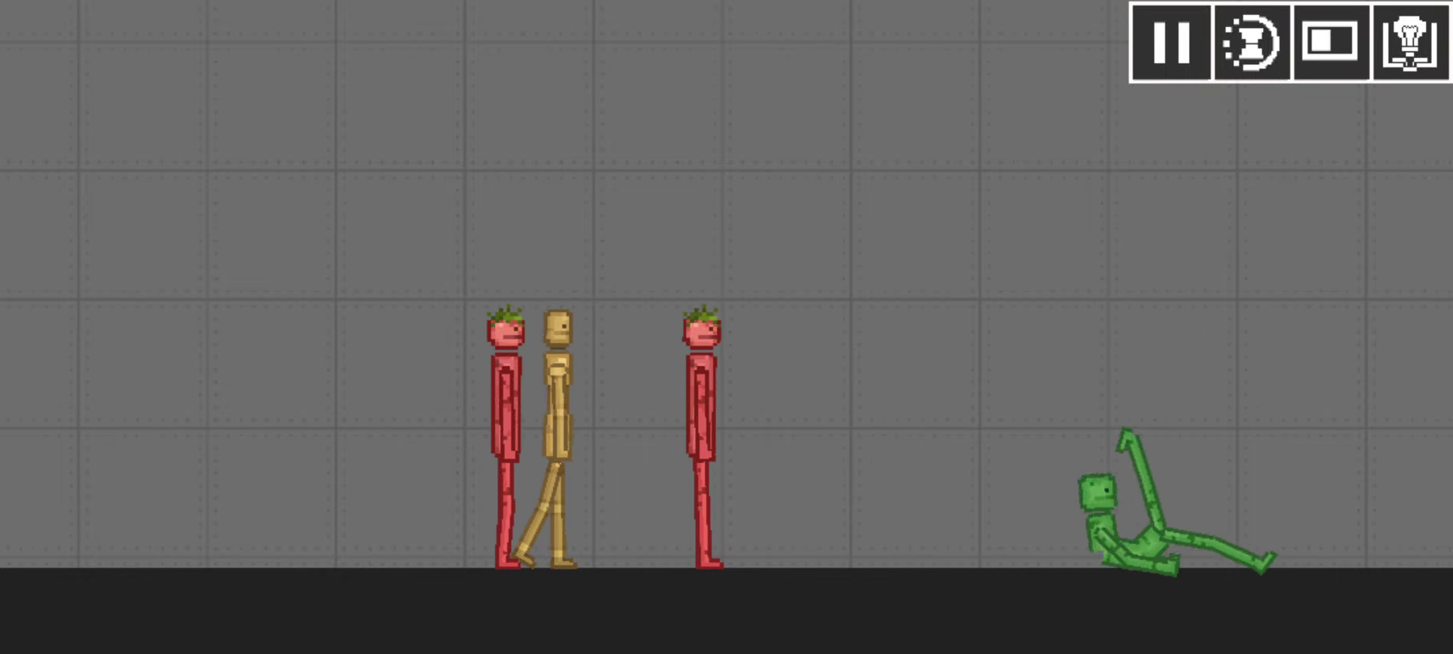
mouse_move(1214, 387)
mouse_down()
mouse_move(1147, 250)
mouse_move(1249, 250)
mouse_up()
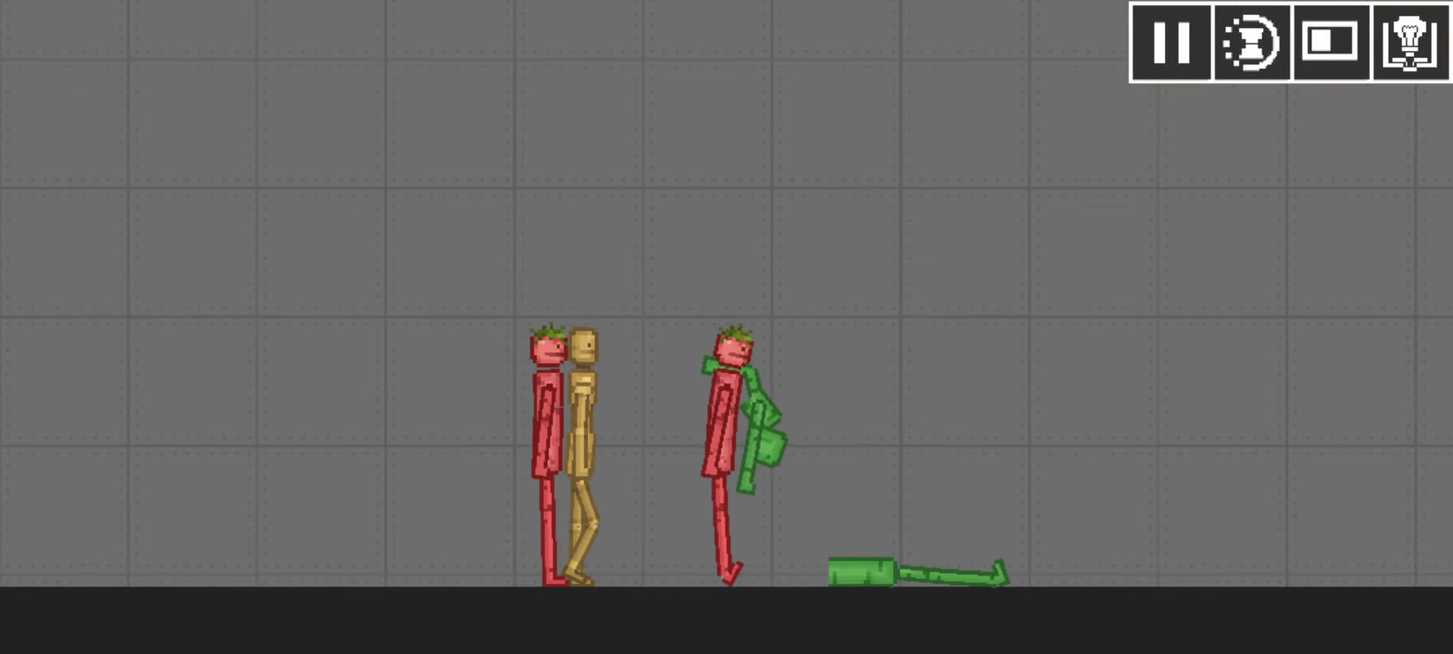
drag(811, 432, 374, 523)
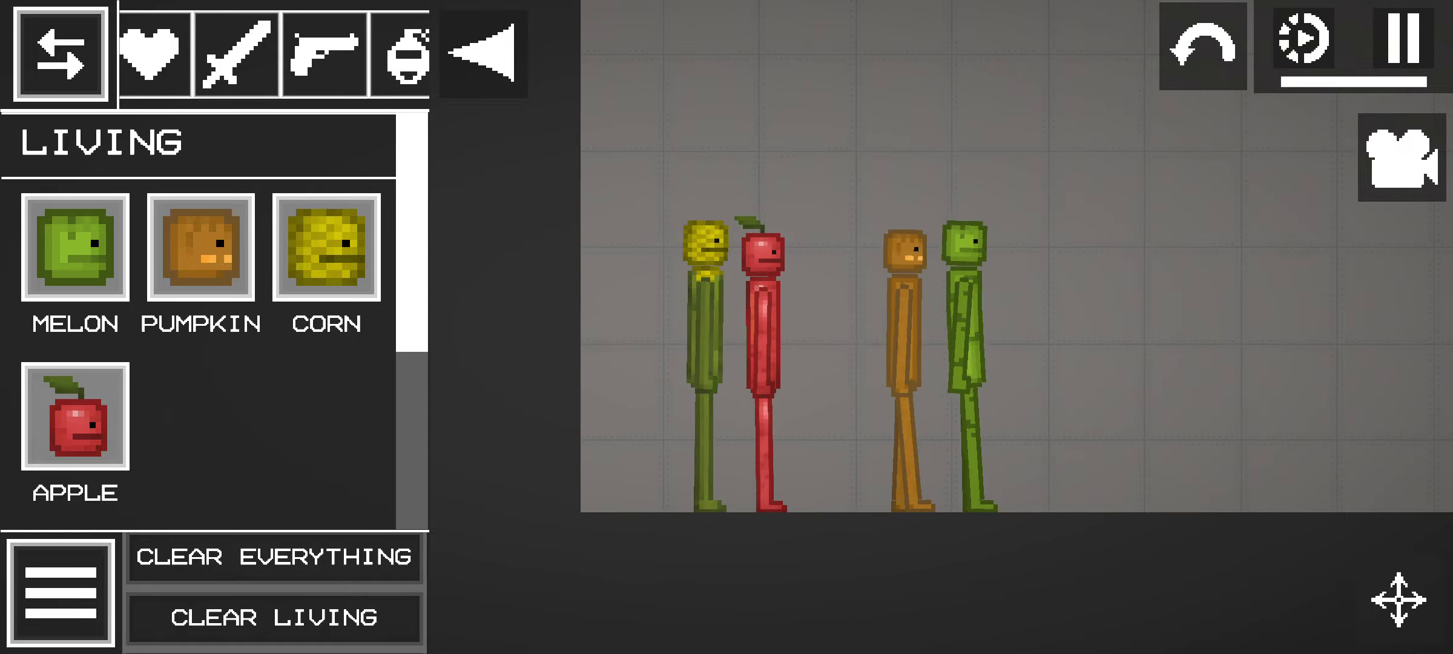
- Show the Stabbing weapons category and pan the view to bring the spear into sight
click(237, 54)
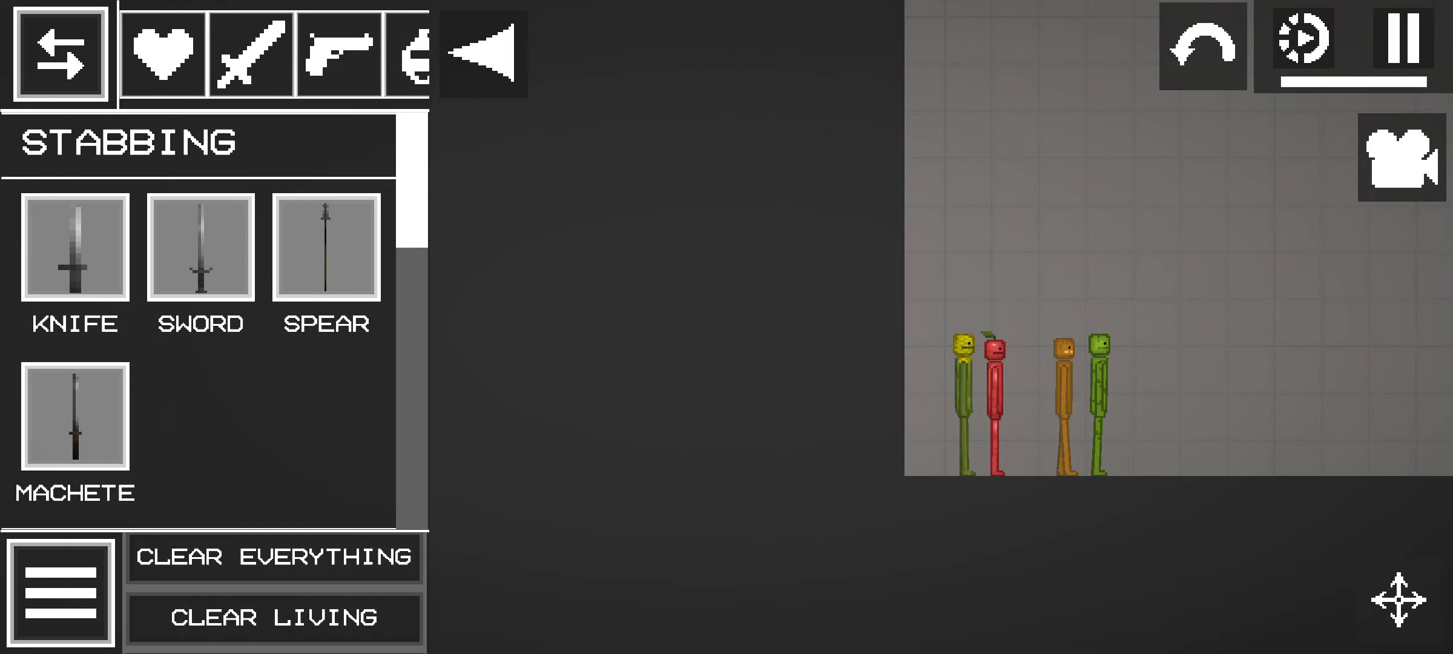
scroll(908, 341, down, 3)
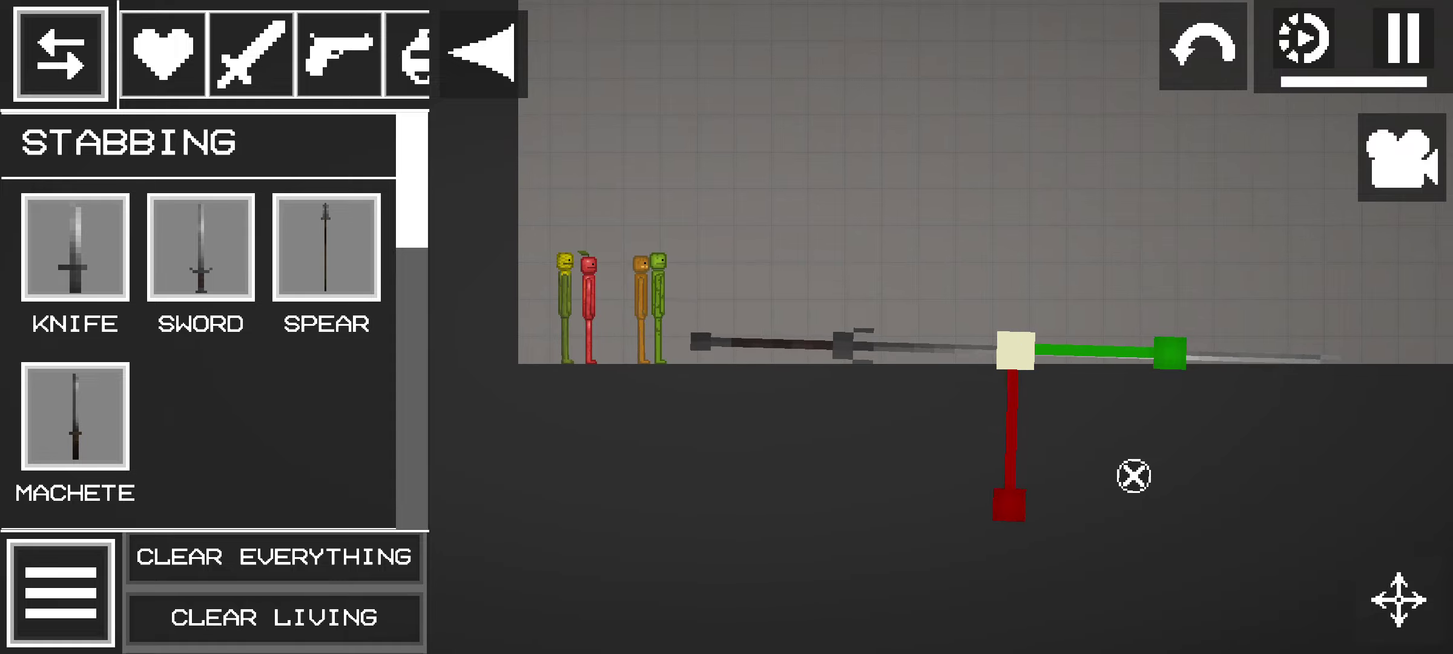
scroll(908, 284, down, 3)
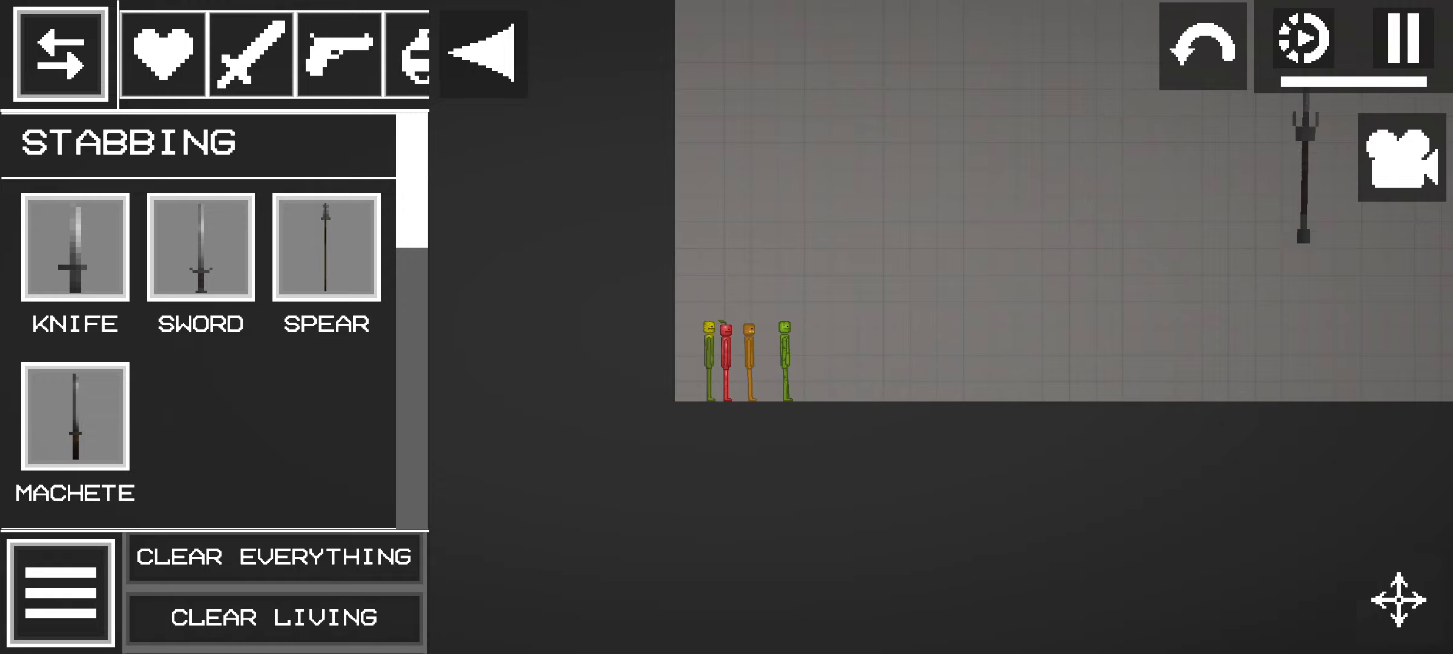
scroll(909, 284, down, 2)
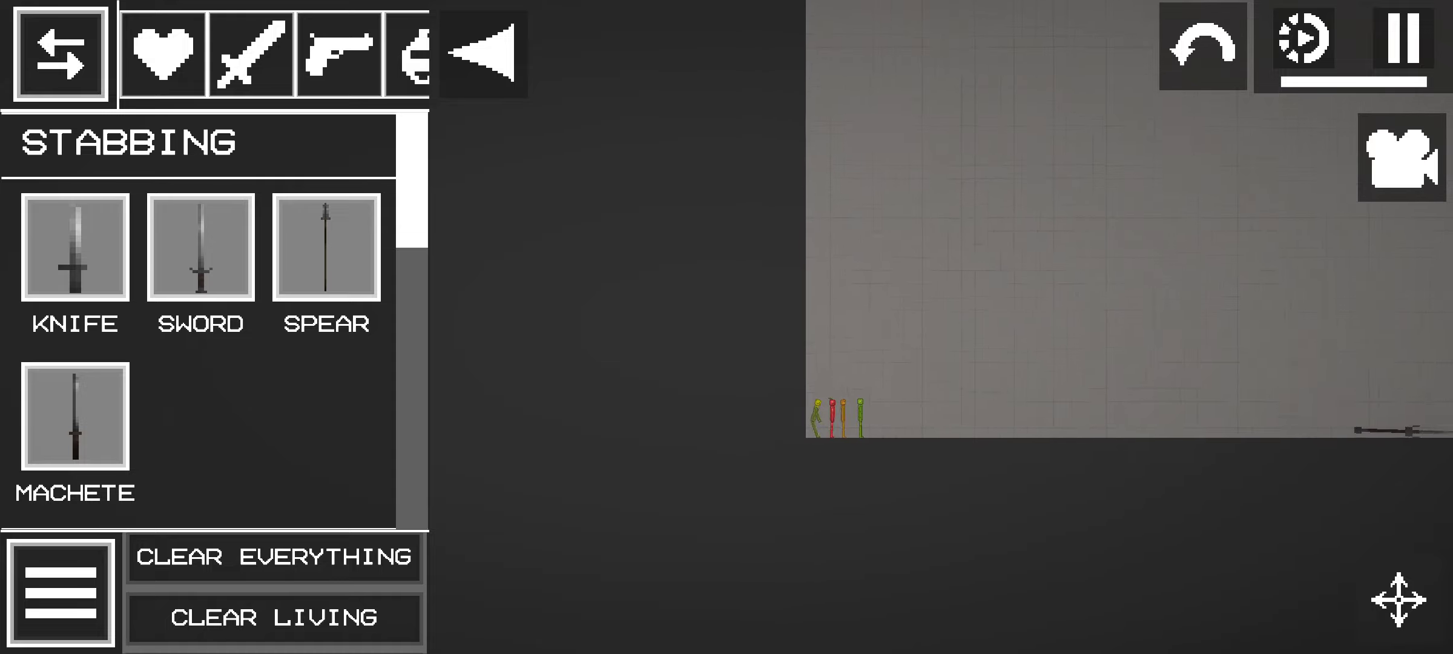
drag(909, 285, 747, 266)
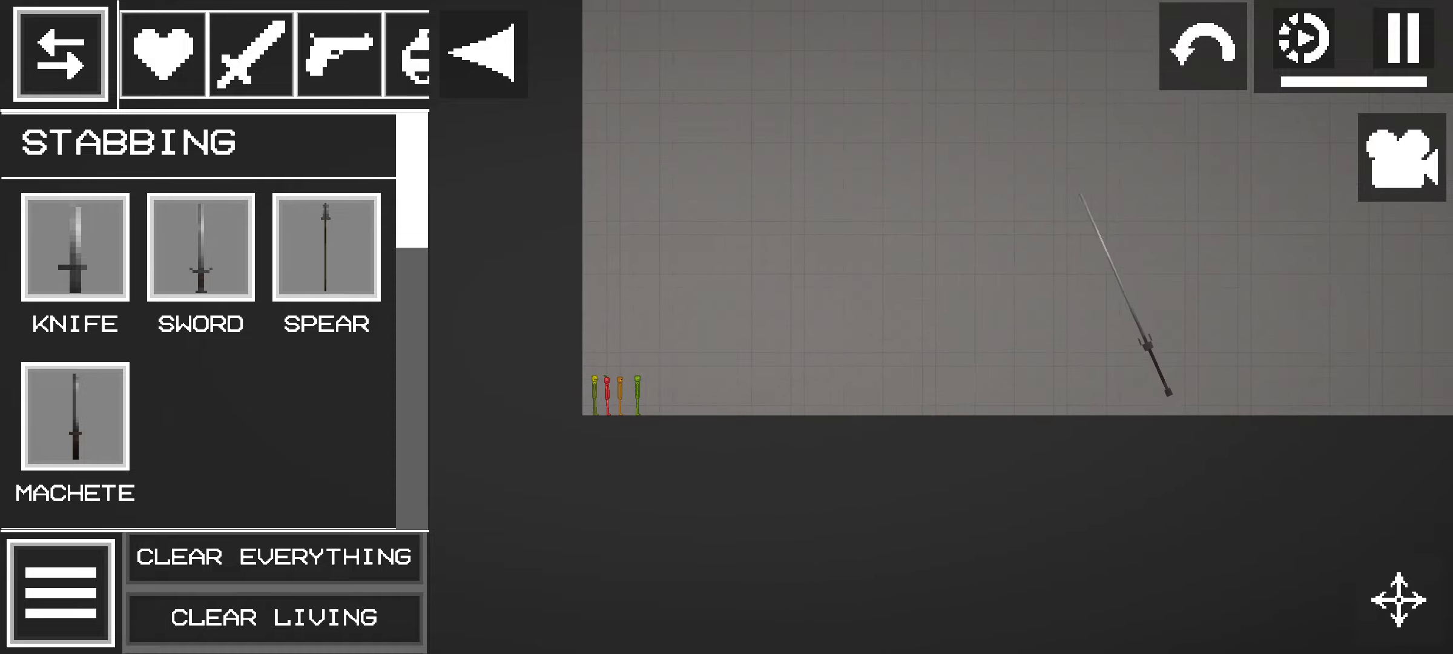
scroll(636, 386, up, 3)
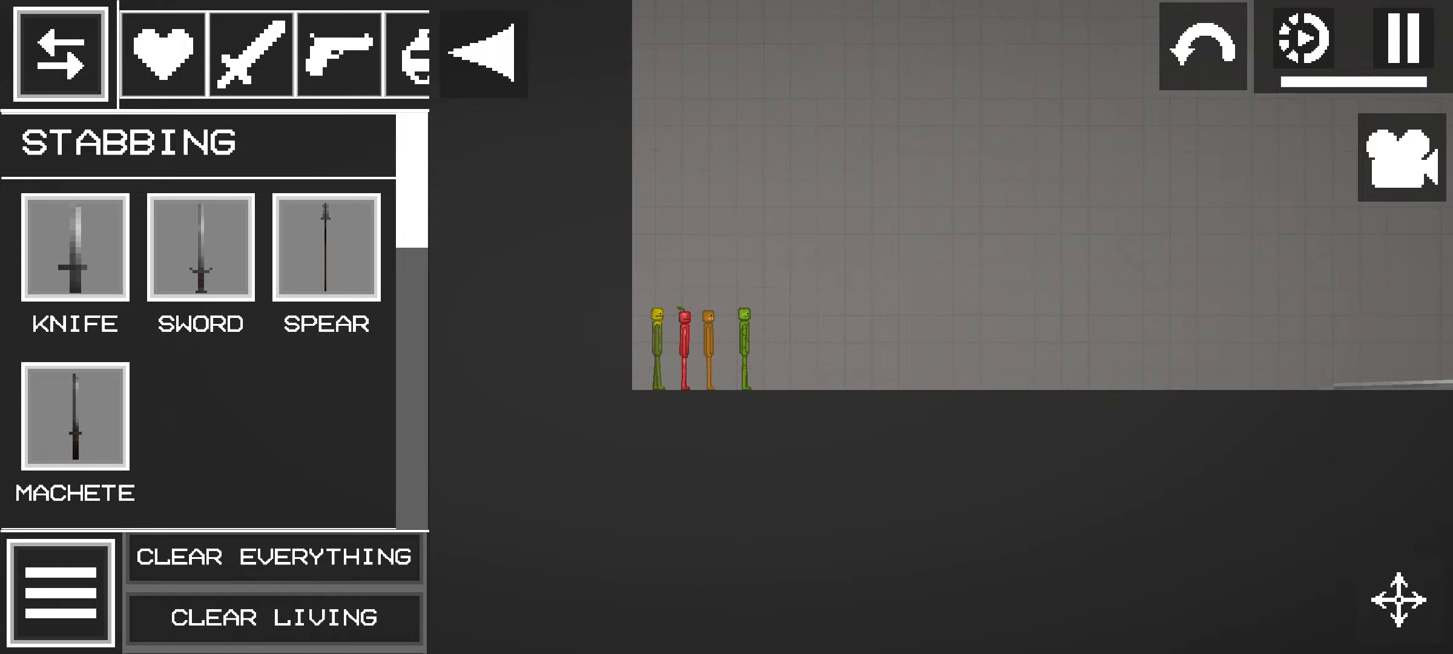
scroll(704, 341, up, 3)
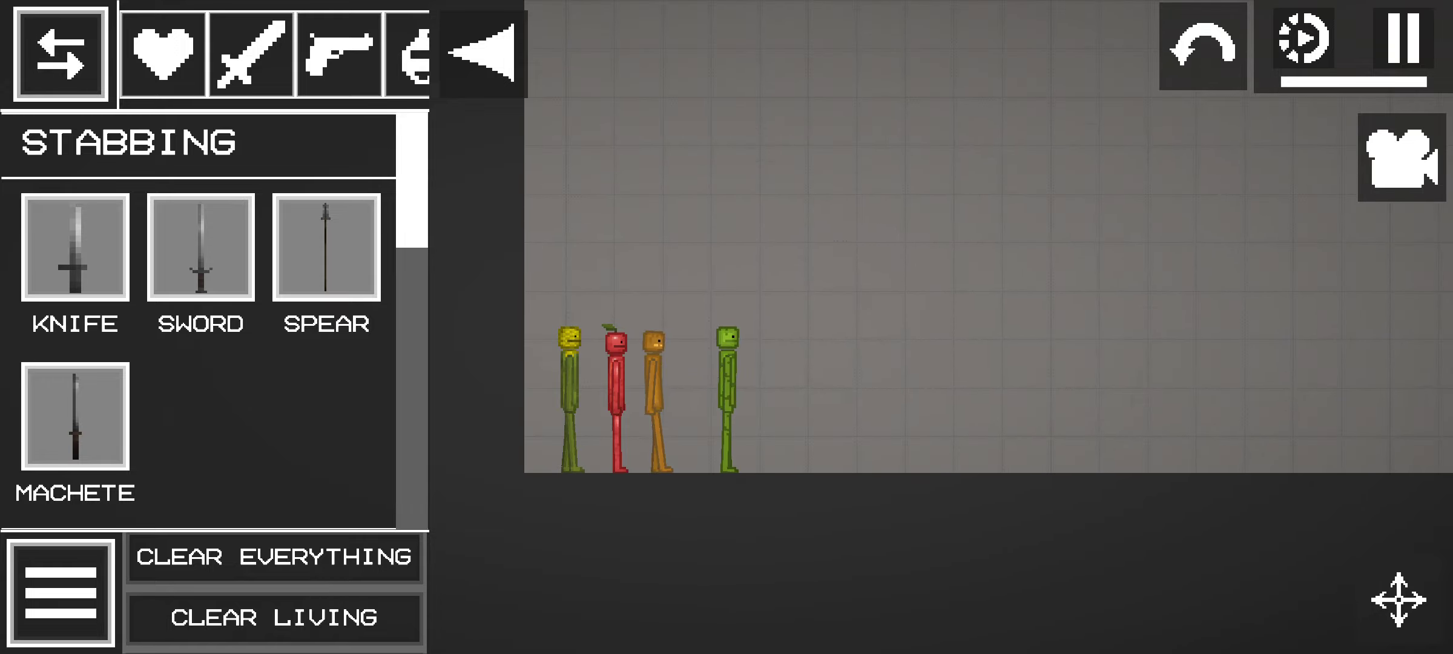
scroll(795, 285, up, 3)
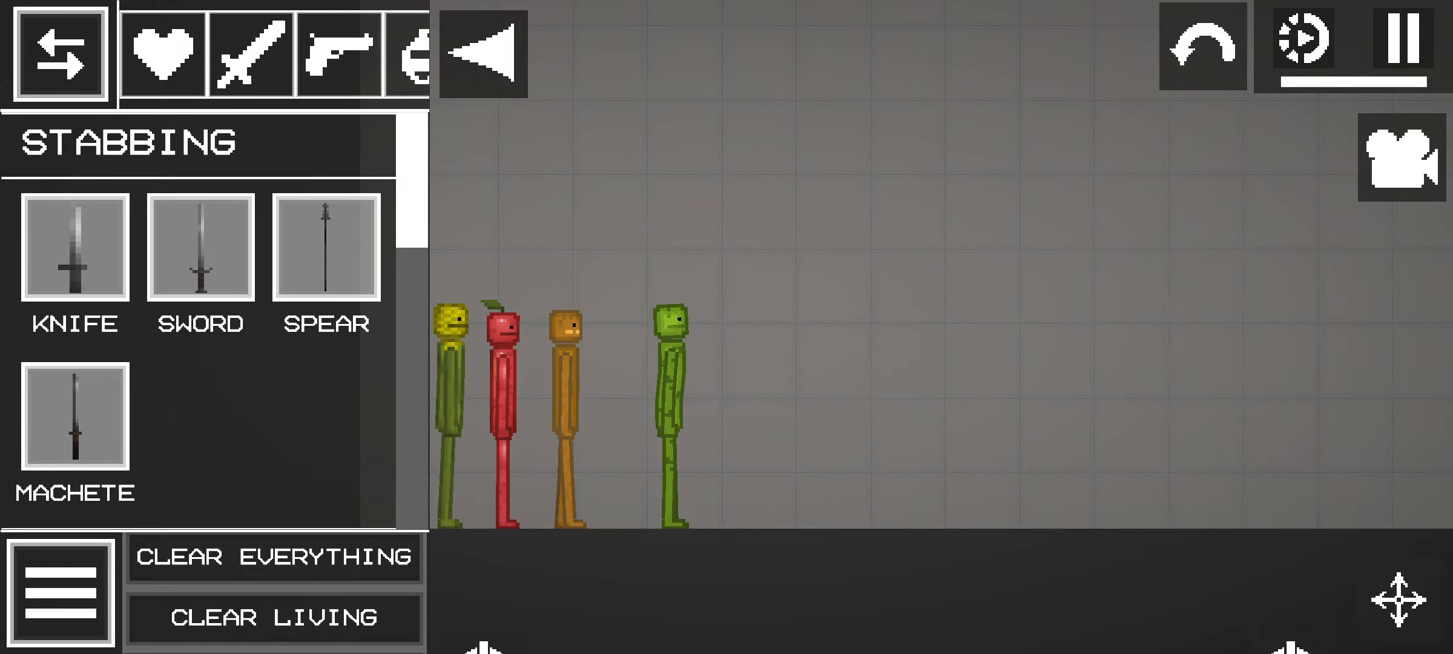
scroll(727, 341, down, 3)
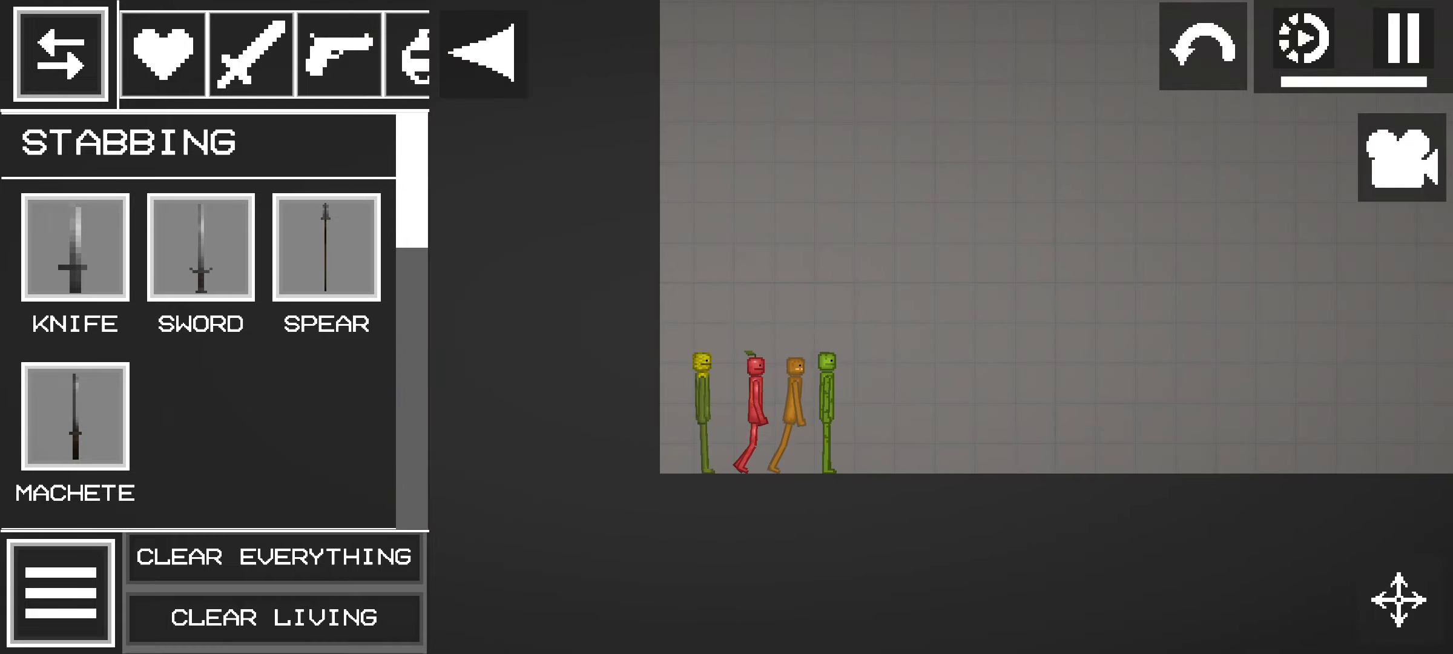
scroll(726, 341, down, 3)
drag(908, 285, 682, 227)
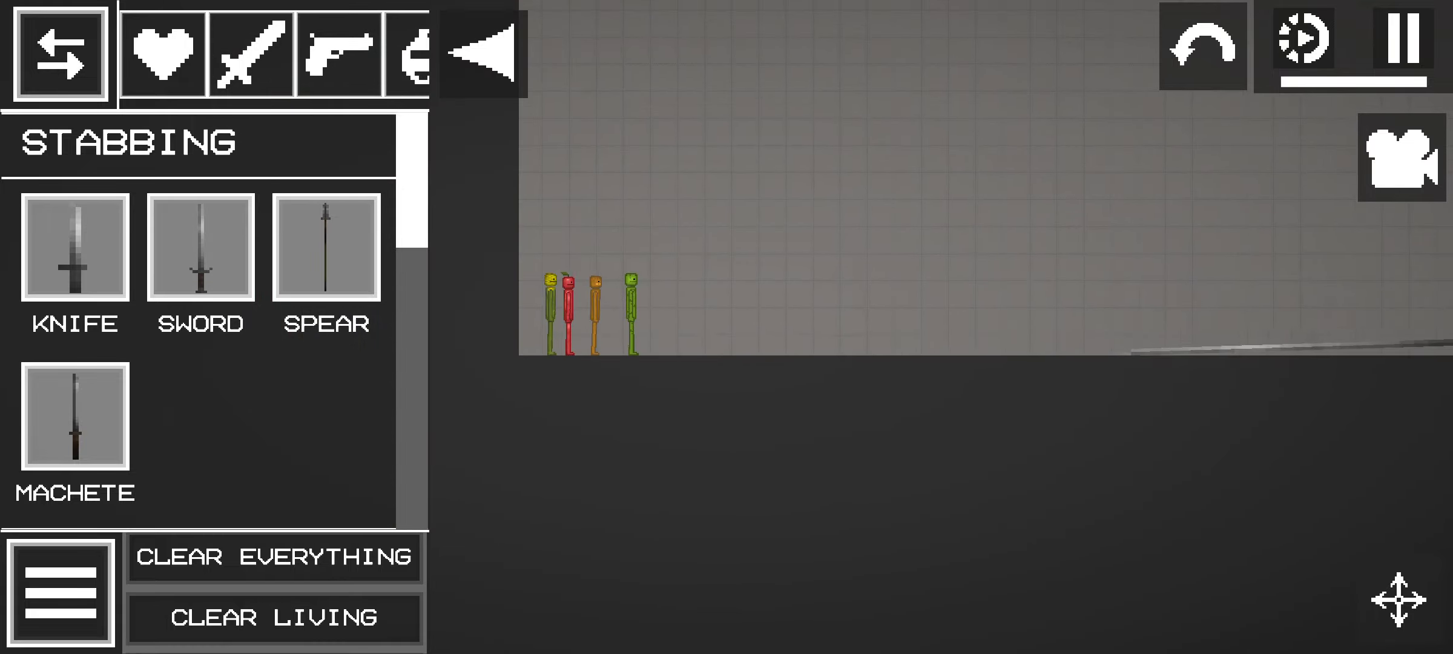